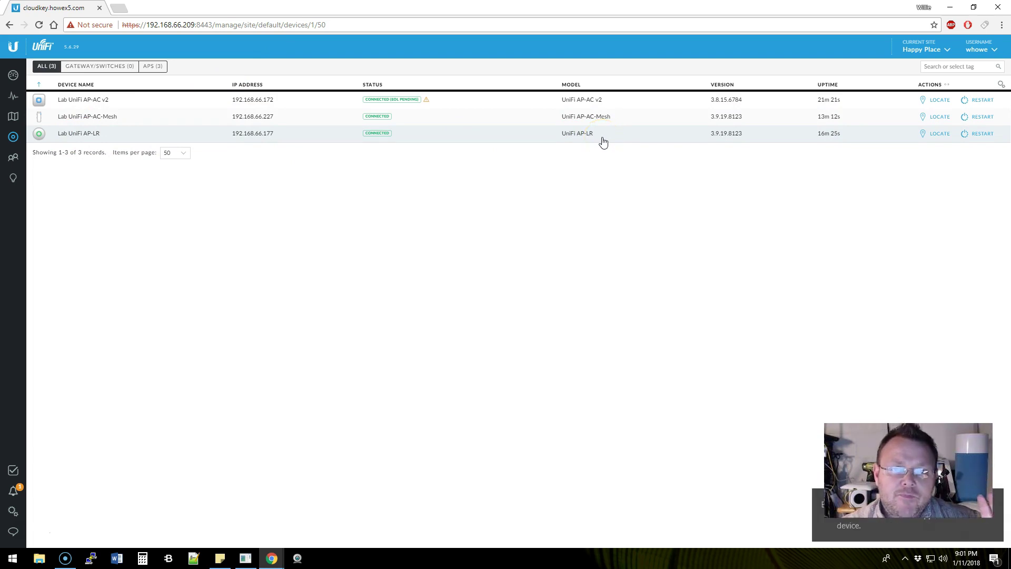
# Show the Lab UniFi AP-AC v2 details with its November 6, 2018 end-of-support notice expanded
pyautogui.click(643, 340)
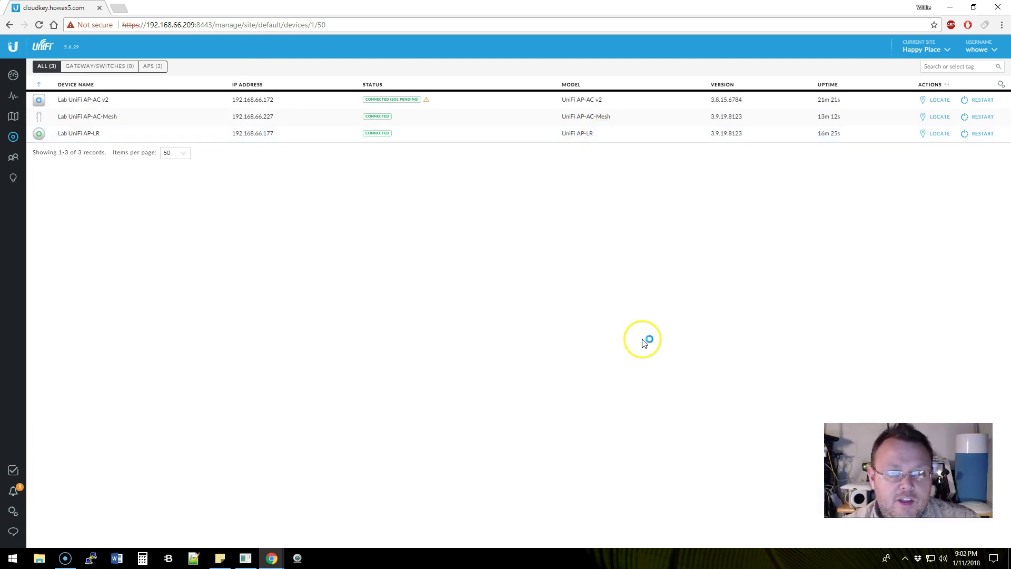
pyautogui.click(426, 101)
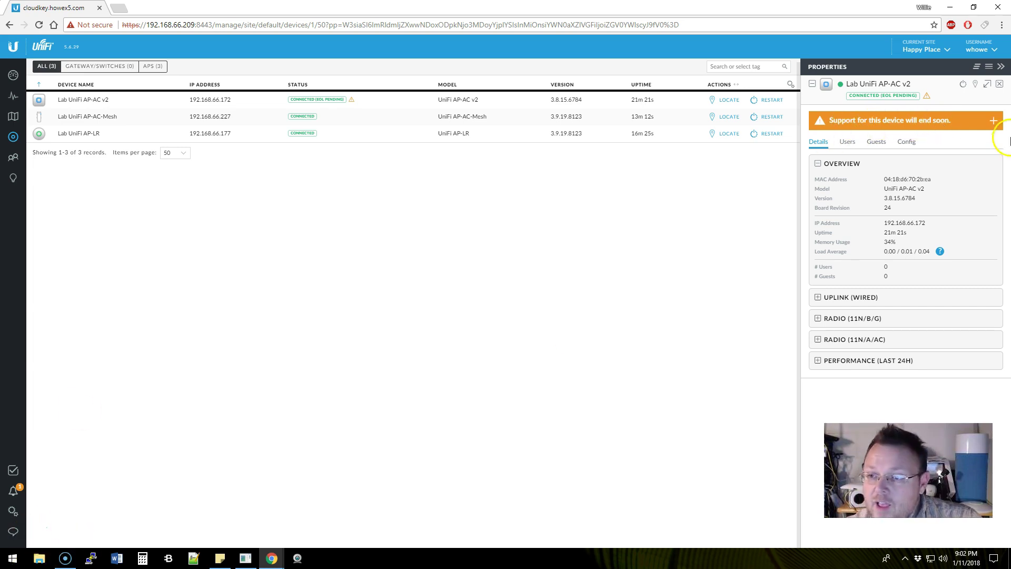
pyautogui.click(993, 120)
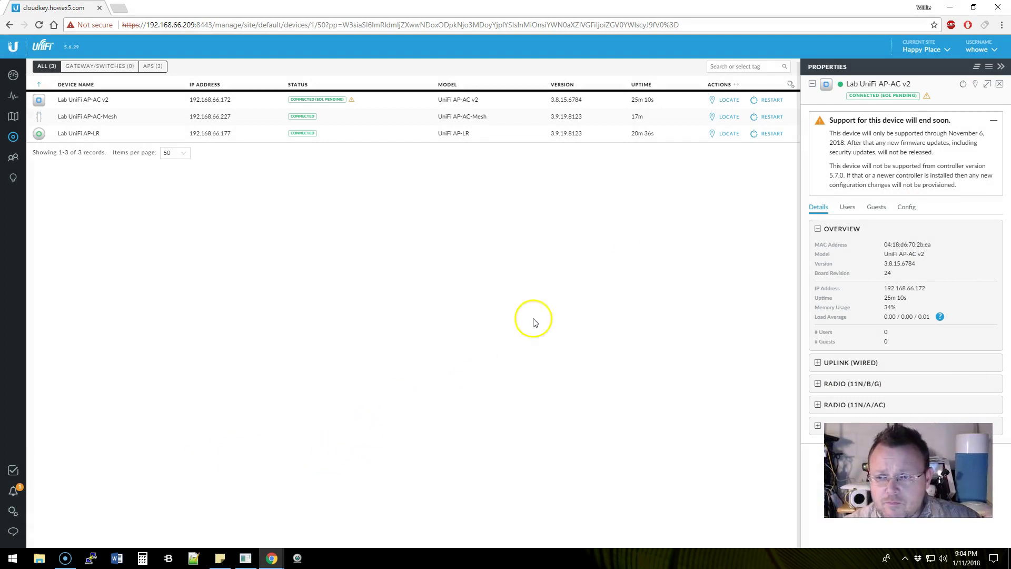
# Close the AP-AC v2 Properties panel to return to the devices list
pyautogui.click(999, 84)
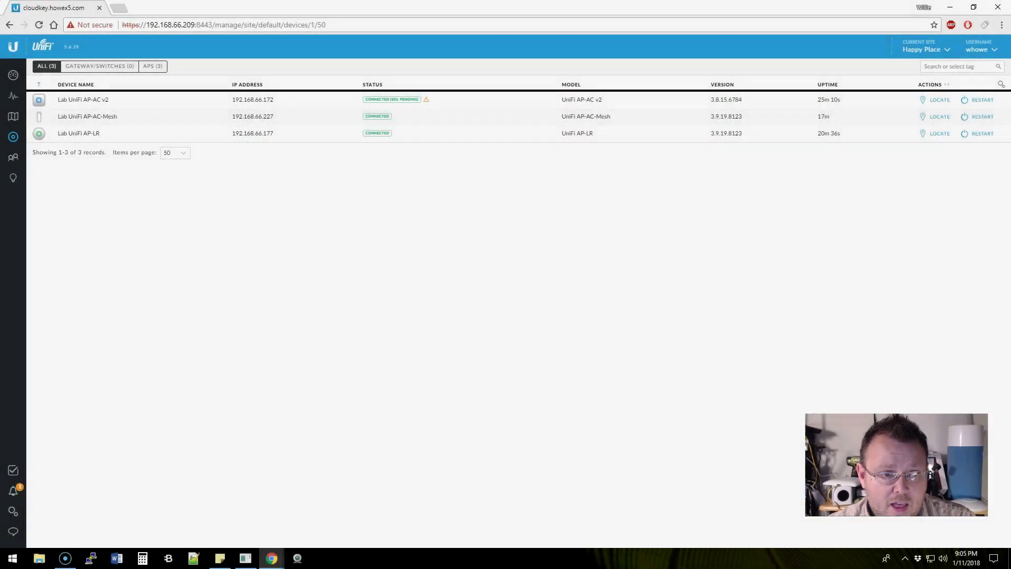
# Show the Lab UniFi AP-AC-Mesh Config radio settings (2G HT20, 5G VHT40, channels Auto)
pyautogui.click(90, 116)
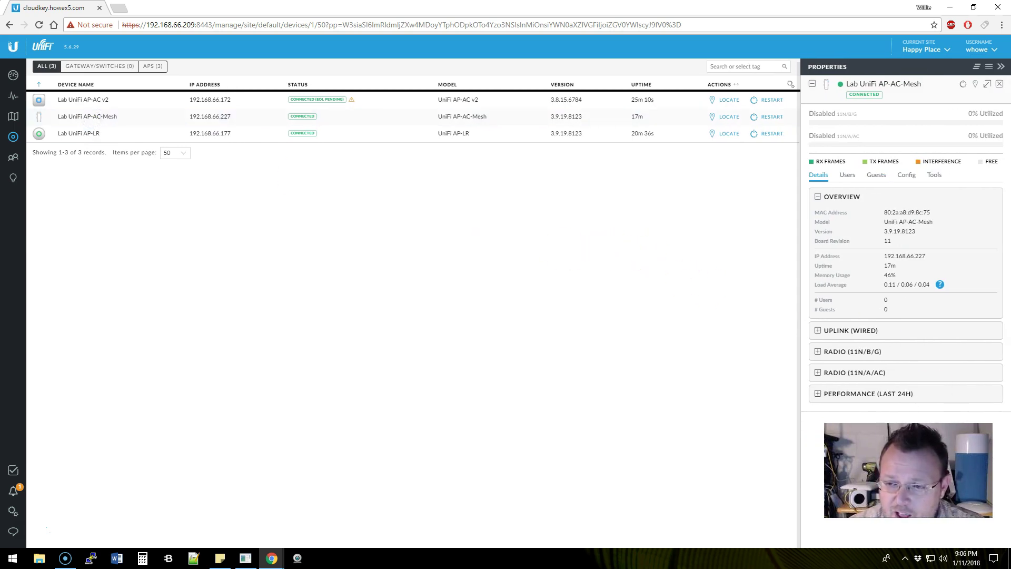
pyautogui.click(906, 175)
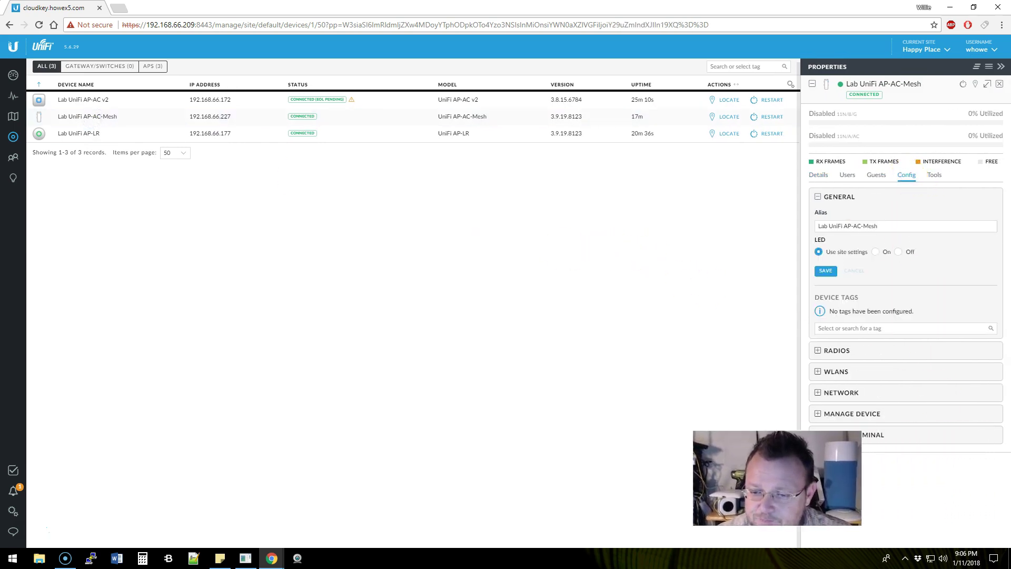
pyautogui.click(818, 352)
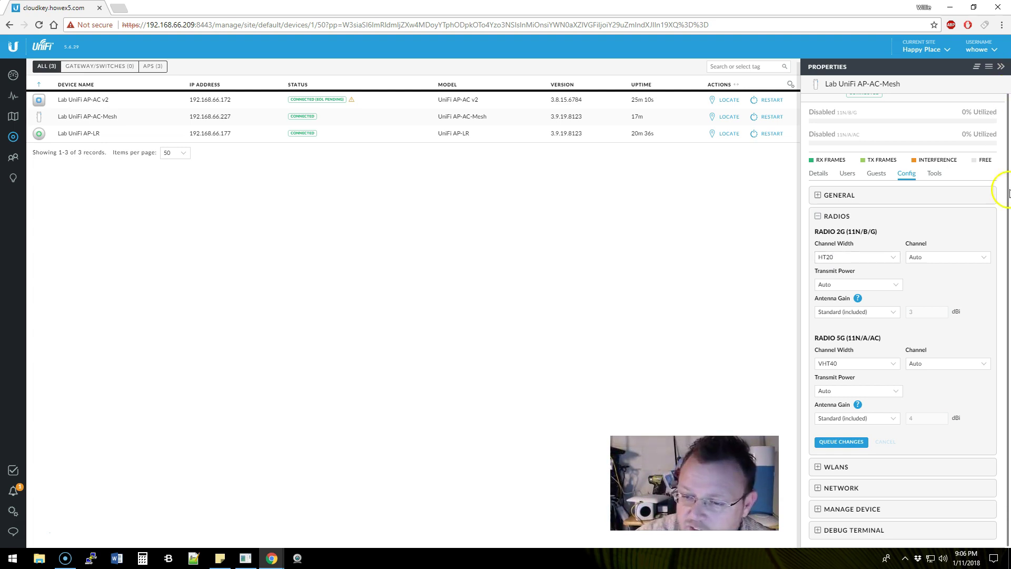
pyautogui.click(887, 421)
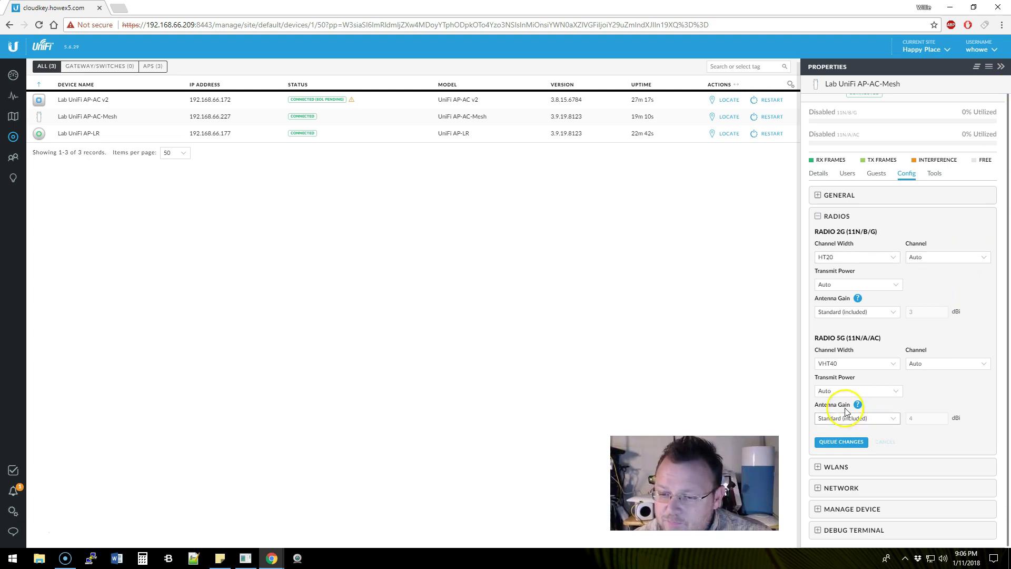
pyautogui.click(885, 418)
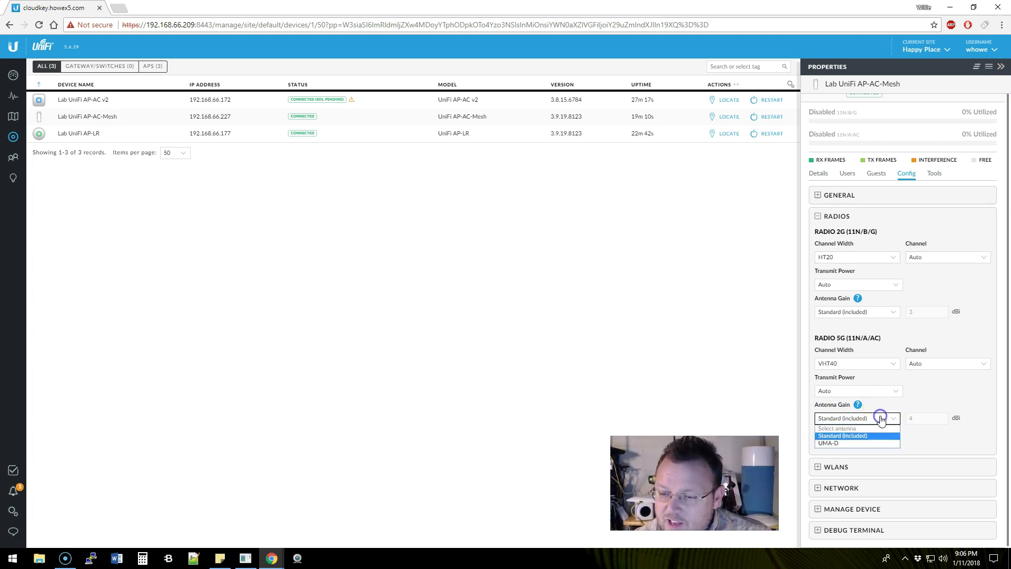
pyautogui.click(868, 444)
pyautogui.click(872, 418)
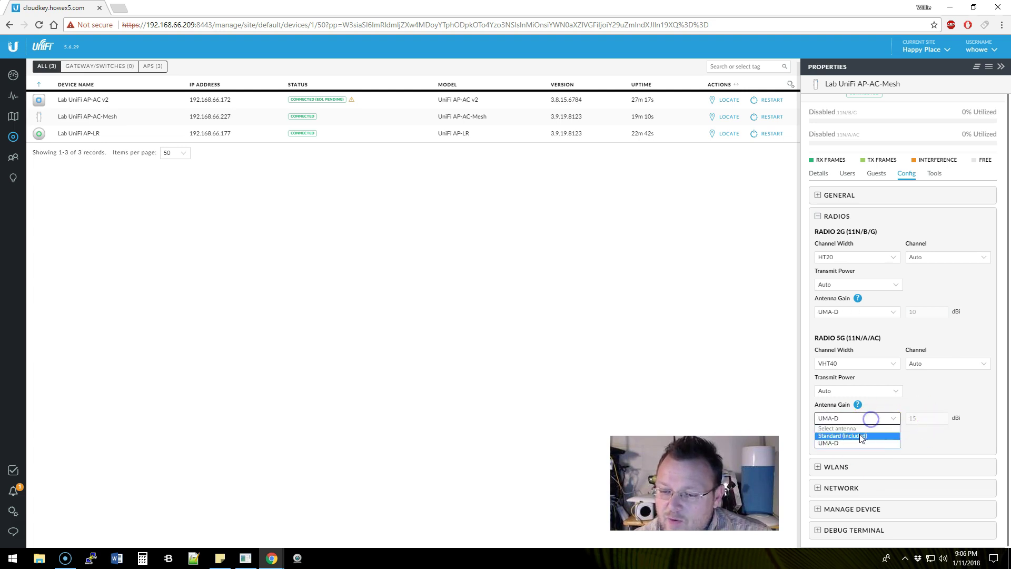
pyautogui.click(859, 434)
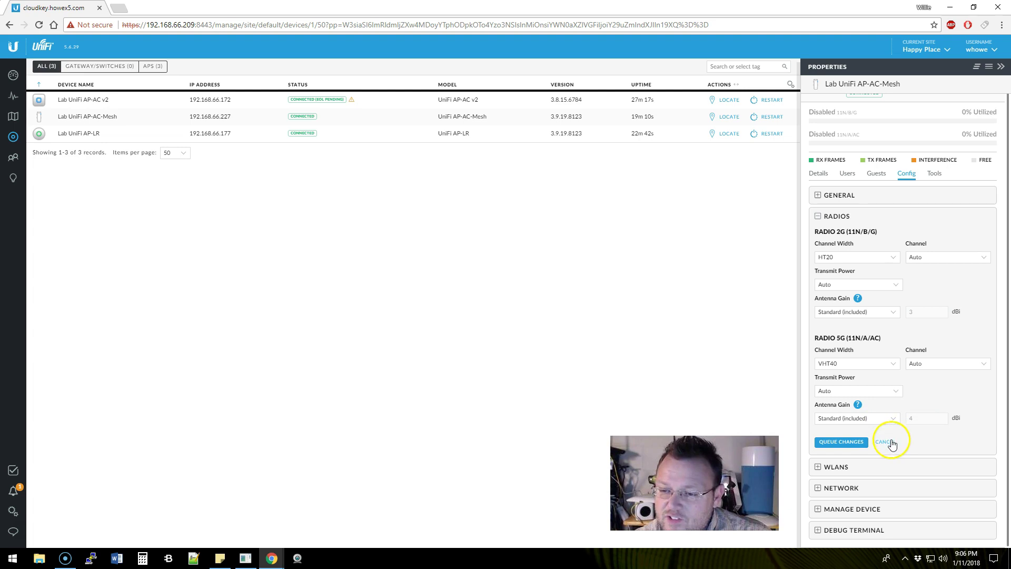
pyautogui.moveTo(858, 407)
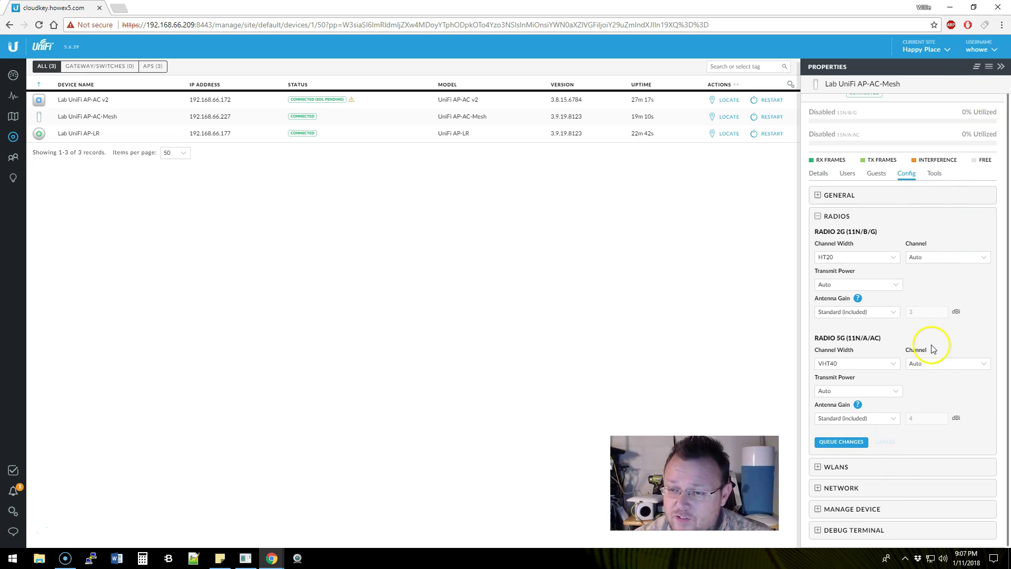
# In the account editing form, enable Professional Installer options and tick the certification box
pyautogui.click(1001, 68)
pyautogui.click(981, 49)
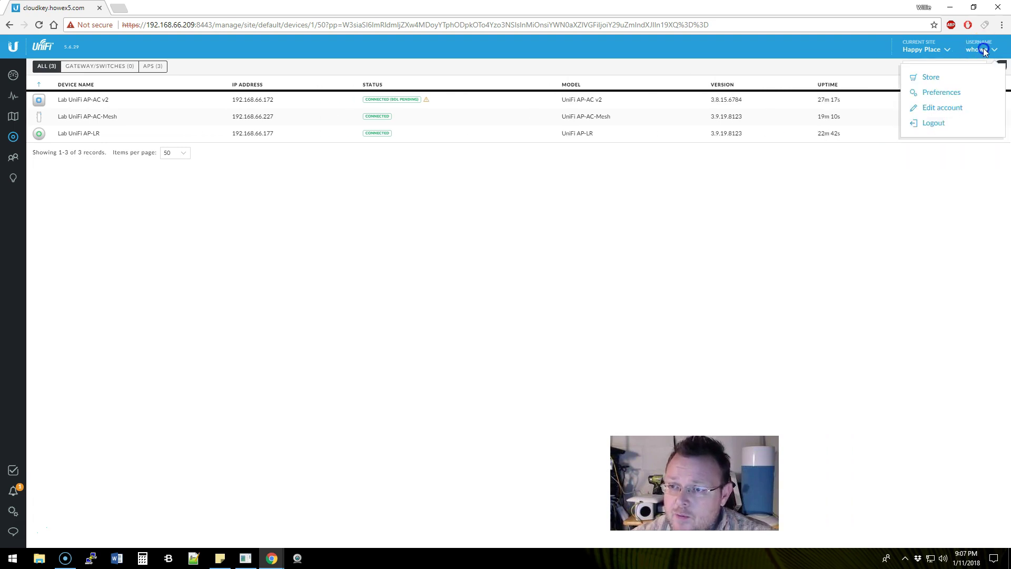
pyautogui.click(942, 108)
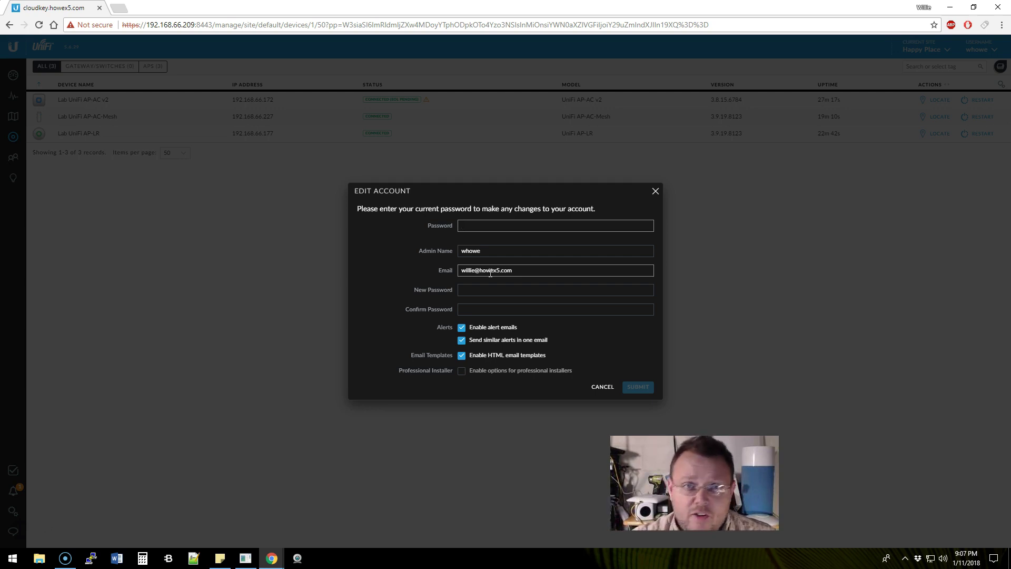
pyautogui.click(461, 371)
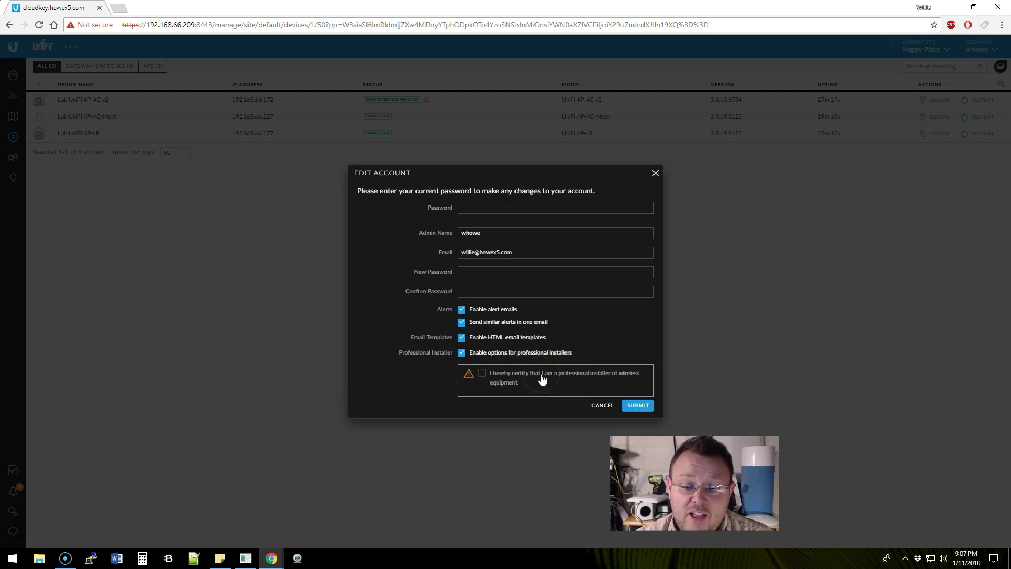
pyautogui.click(549, 375)
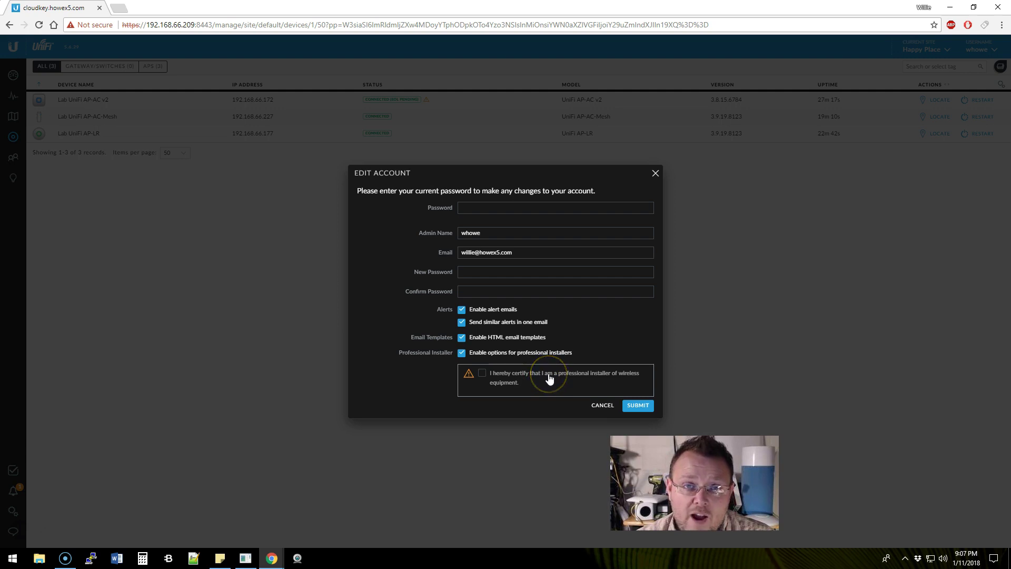
pyautogui.click(541, 375)
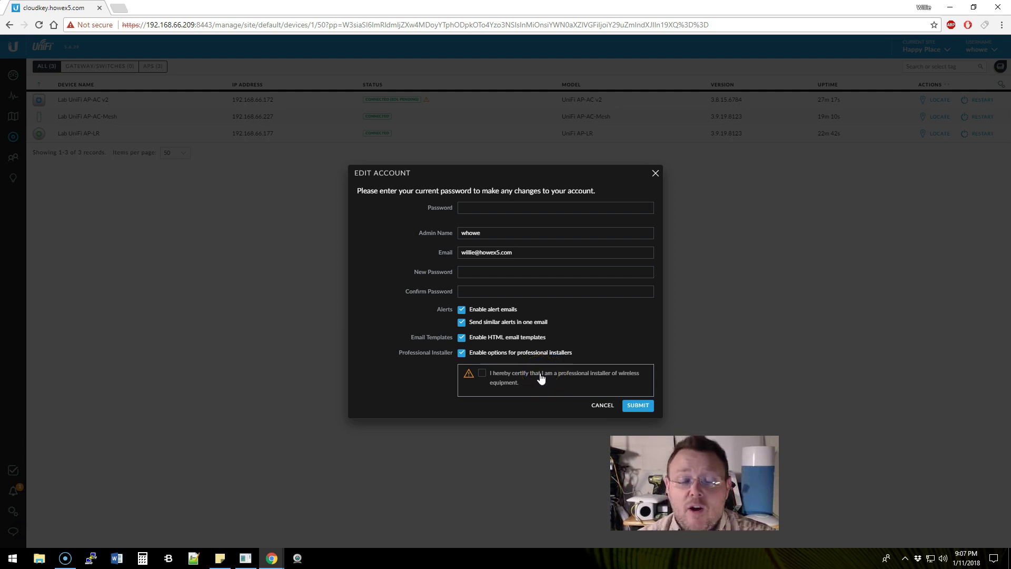
pyautogui.click(482, 376)
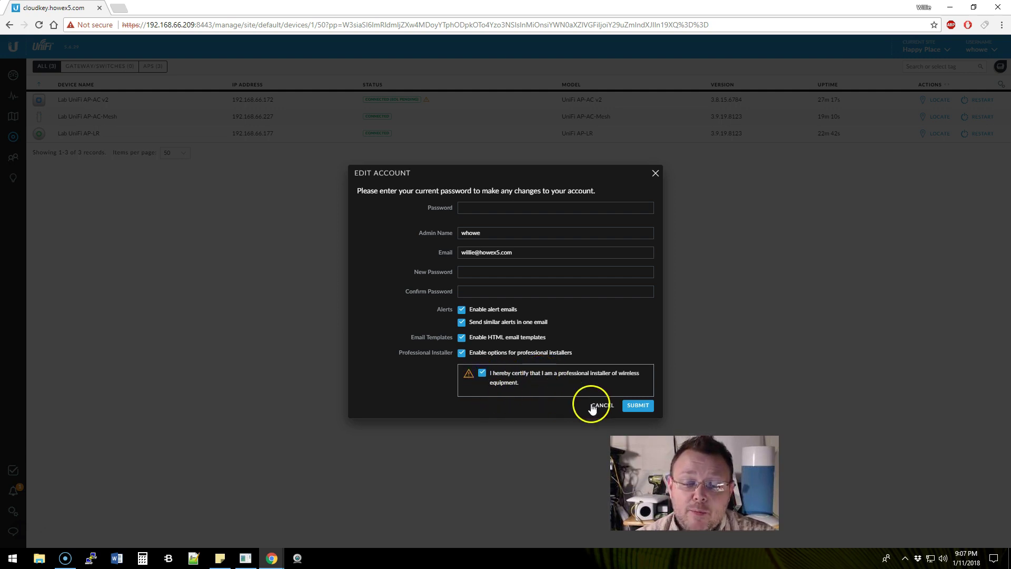
# Confirm with the current account password and submit the account update
pyautogui.click(638, 410)
pyautogui.click(532, 256)
pyautogui.click(507, 203)
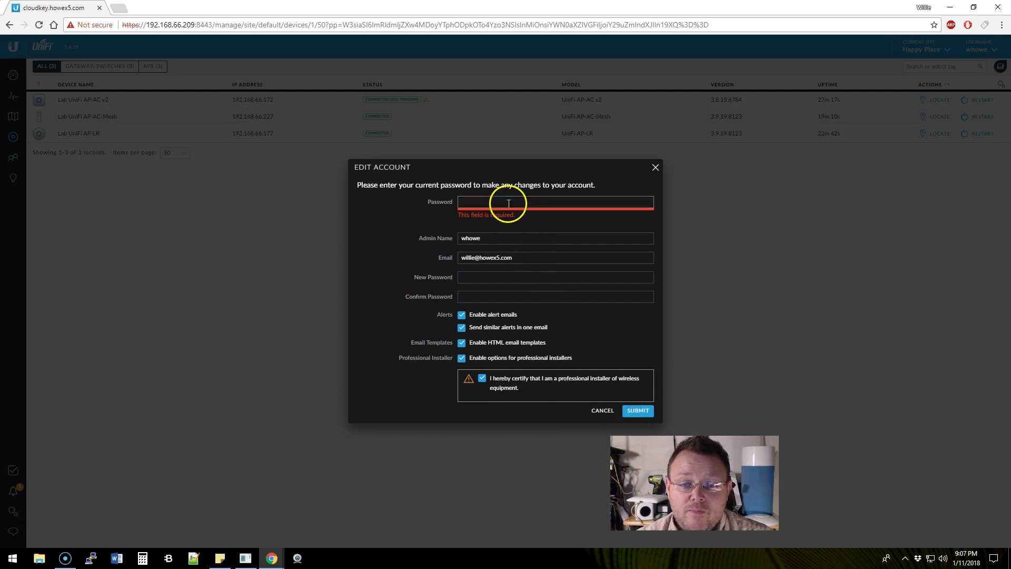
pyautogui.write('••••••••••')
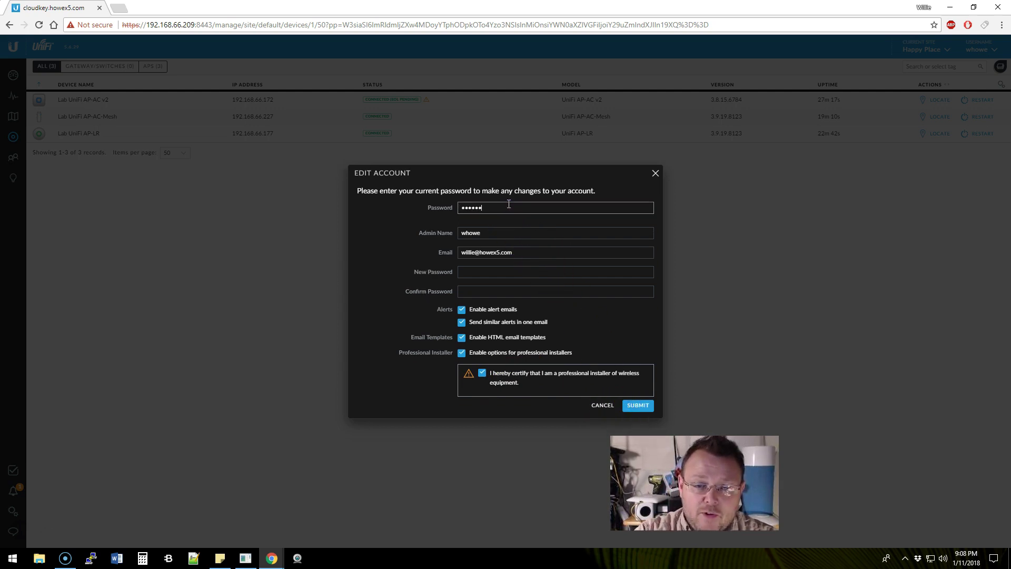
pyautogui.write('•••')
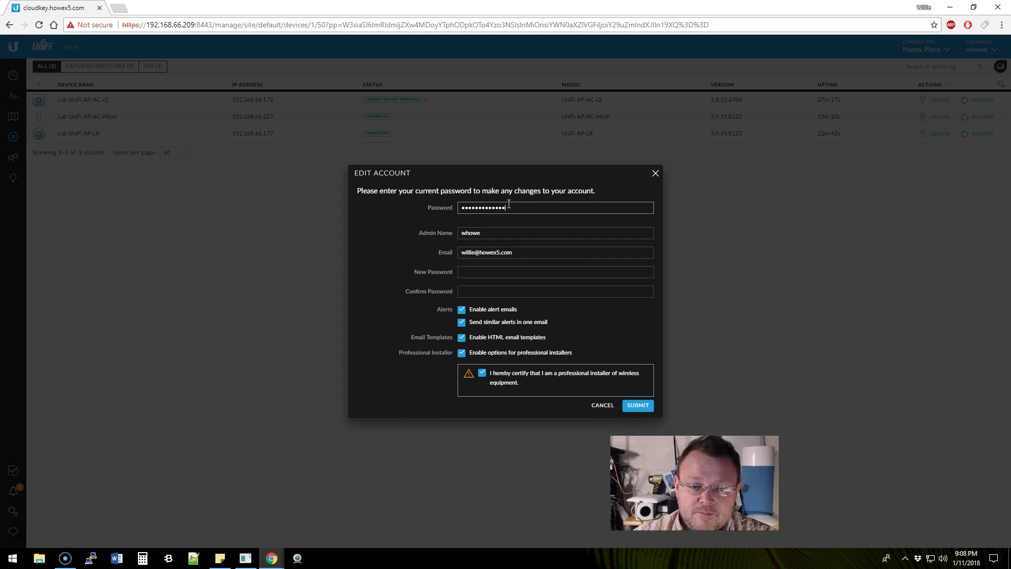
pyautogui.click(634, 408)
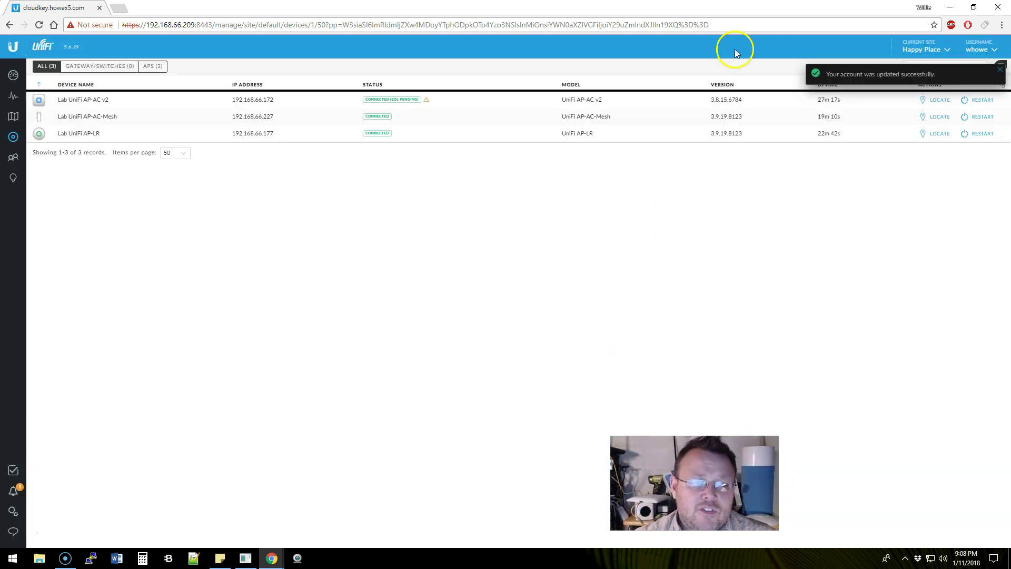
# Set the AP-AC-Mesh 5G radio antenna gain to Custom
pyautogui.click(156, 123)
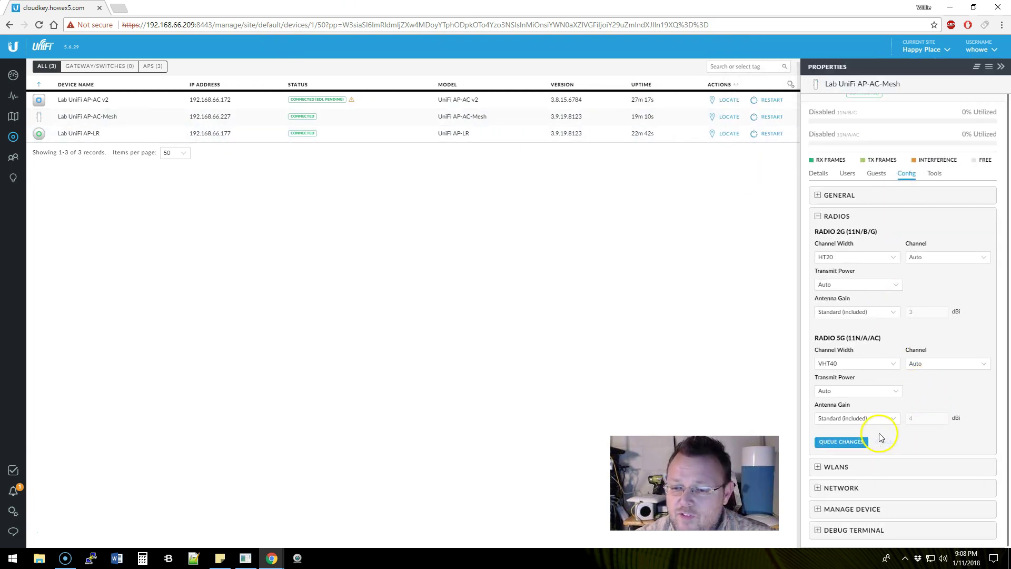
pyautogui.click(859, 418)
pyautogui.click(855, 452)
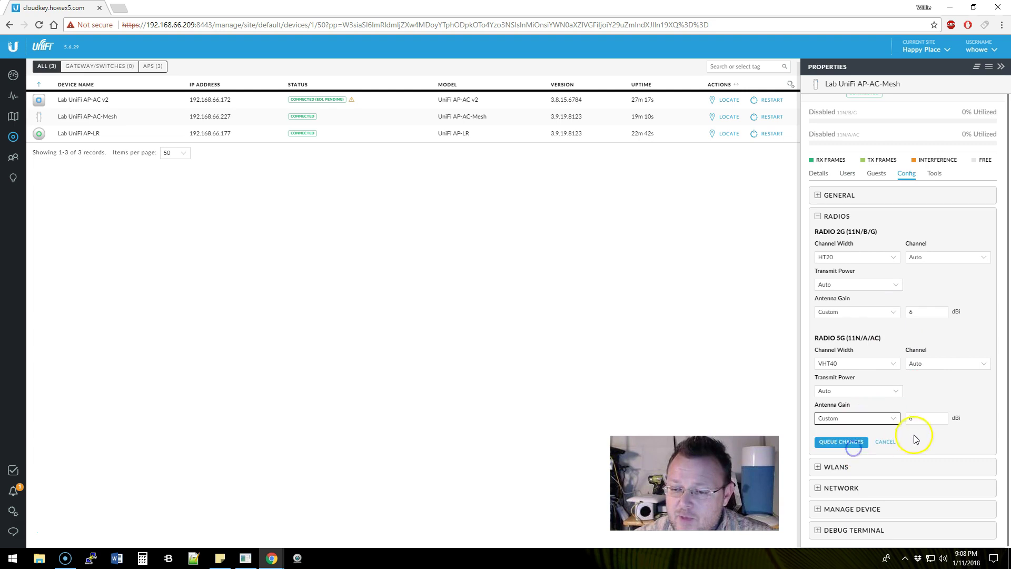
pyautogui.click(870, 417)
pyautogui.click(866, 437)
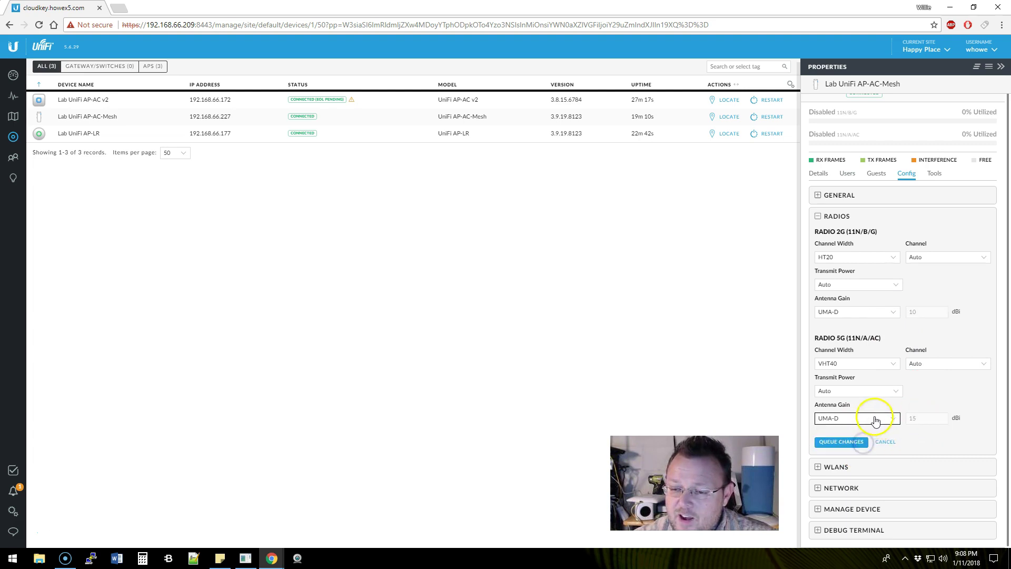
pyautogui.click(874, 418)
pyautogui.click(857, 451)
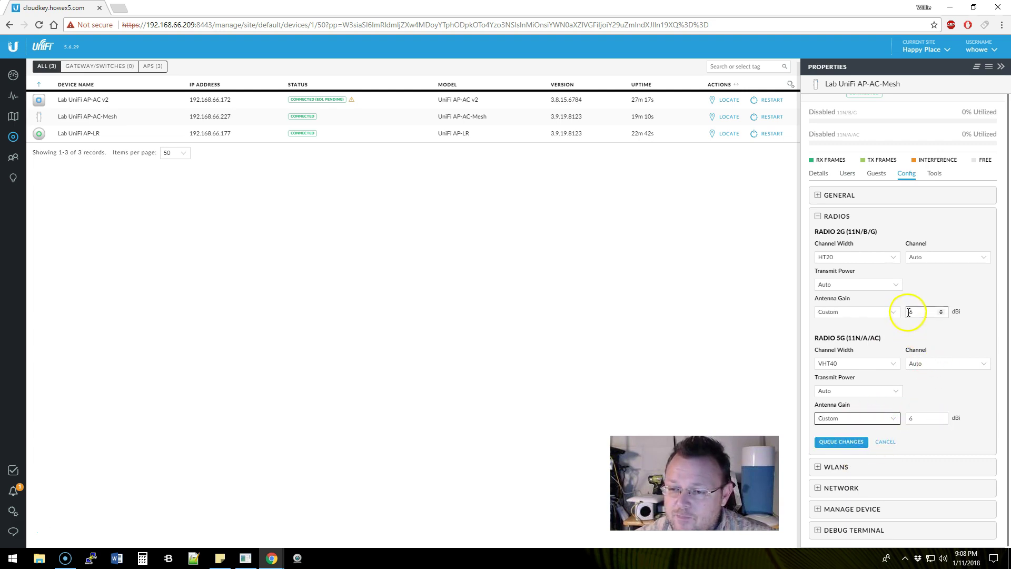
# Set the 2G radio antenna gain to Custom, leaving both radios at 6 dBi
pyautogui.click(879, 312)
pyautogui.click(862, 345)
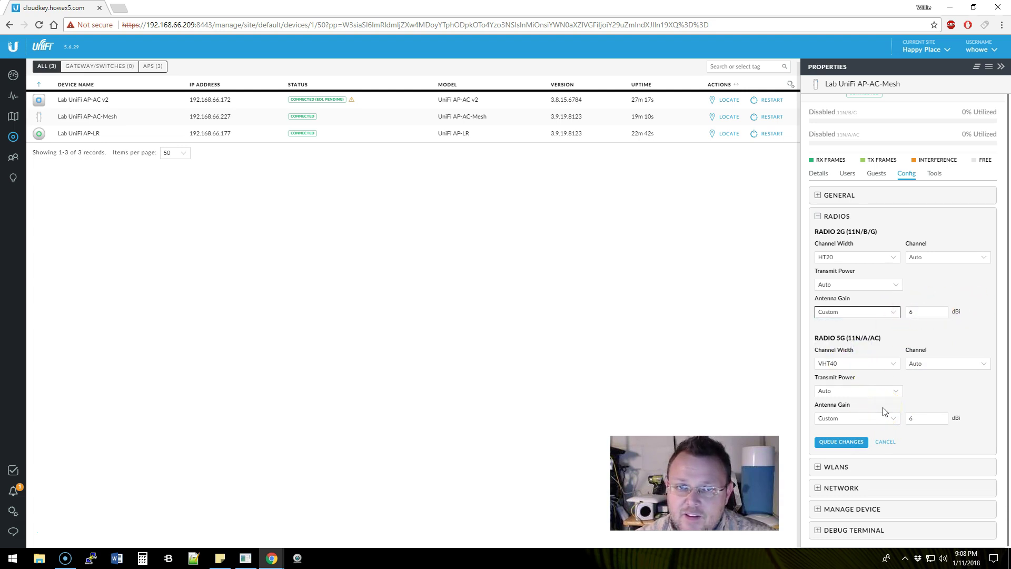
pyautogui.click(855, 311)
pyautogui.click(854, 311)
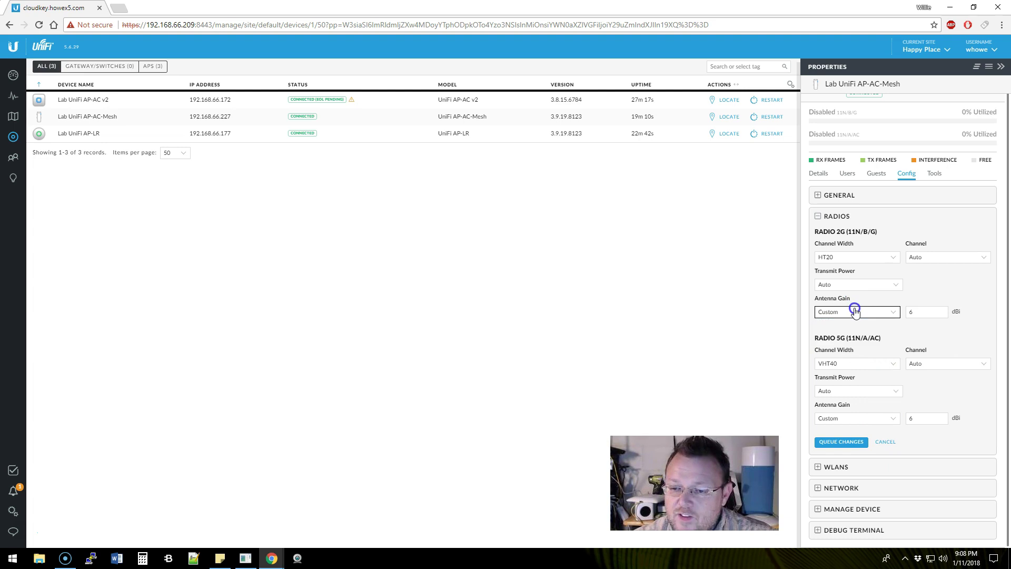
pyautogui.click(855, 311)
pyautogui.click(859, 312)
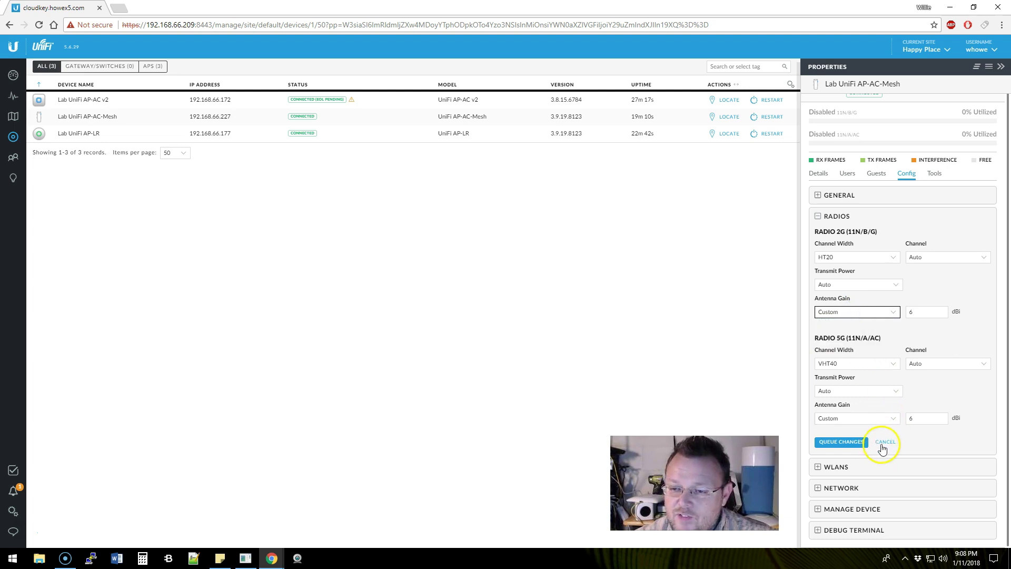